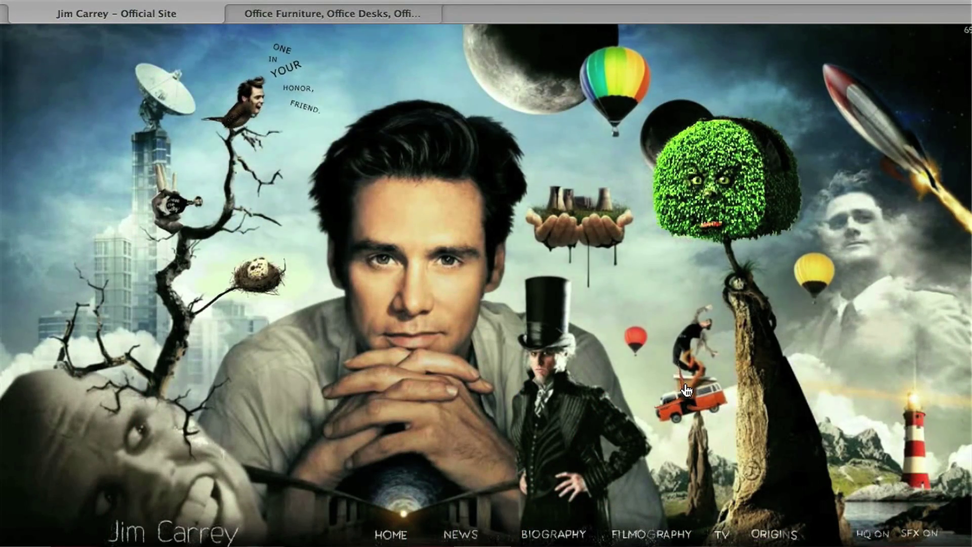
# Play the Flash animation on the jimcarrey.com homepage artwork.
pyautogui.click(685, 384)
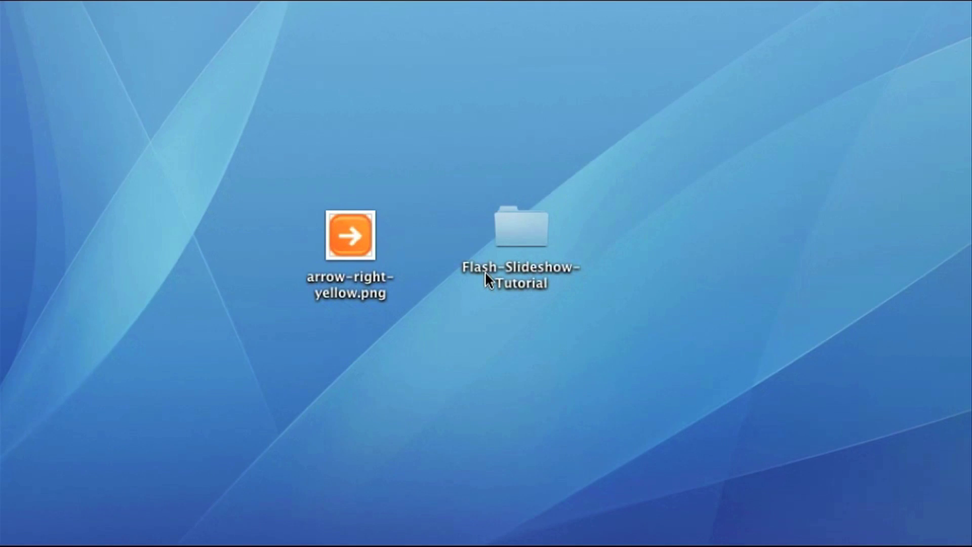
pyautogui.click(517, 230)
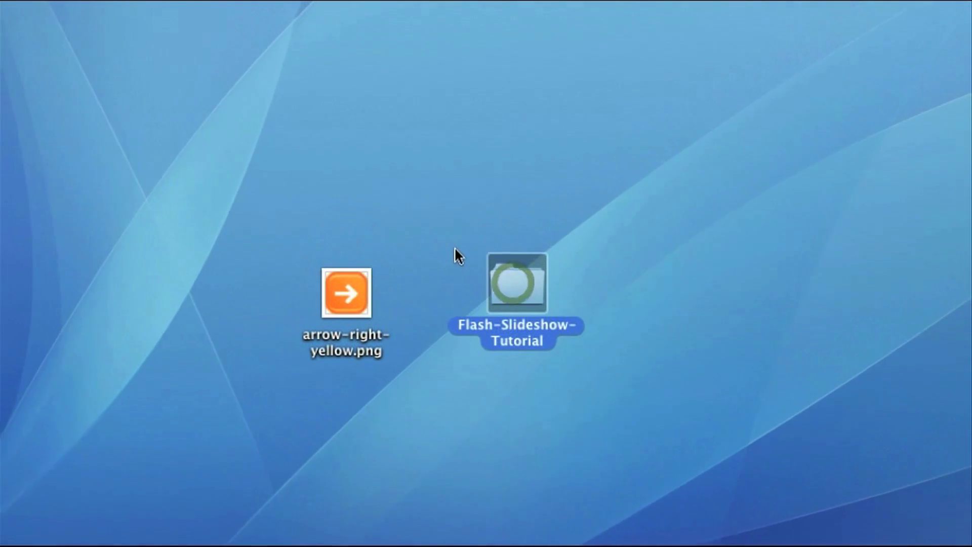
pyautogui.click(457, 251)
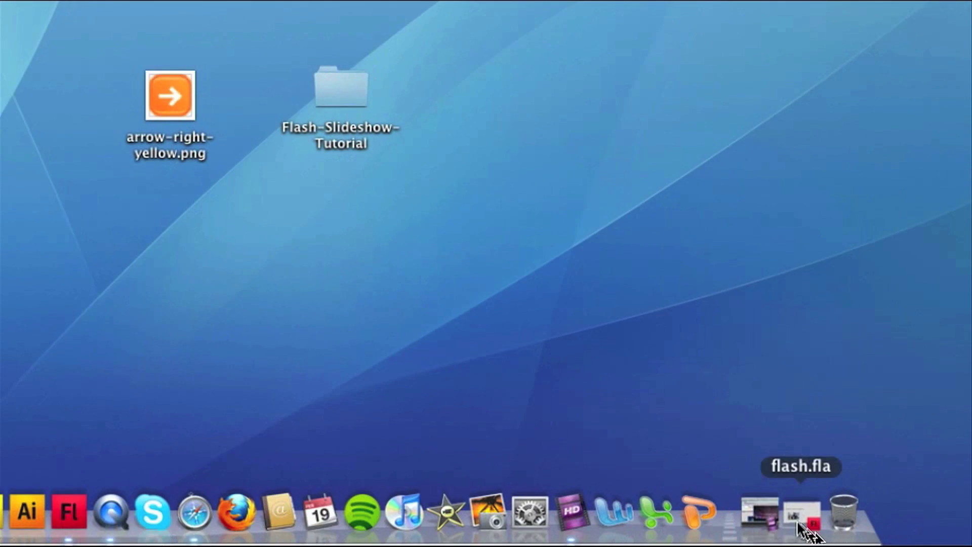
# Import arrow-right-yellow.png into the flash.fla library.
pyautogui.click(799, 522)
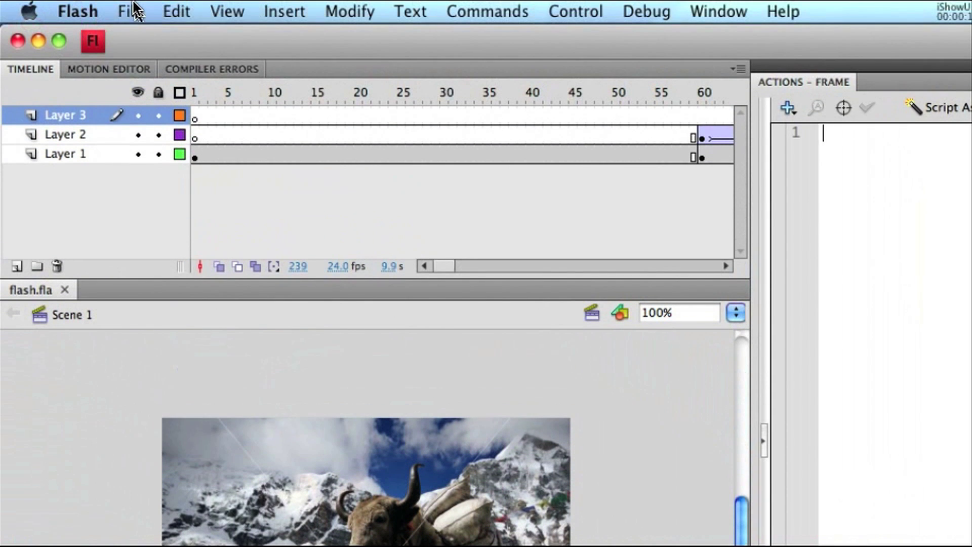
pyautogui.click(131, 11)
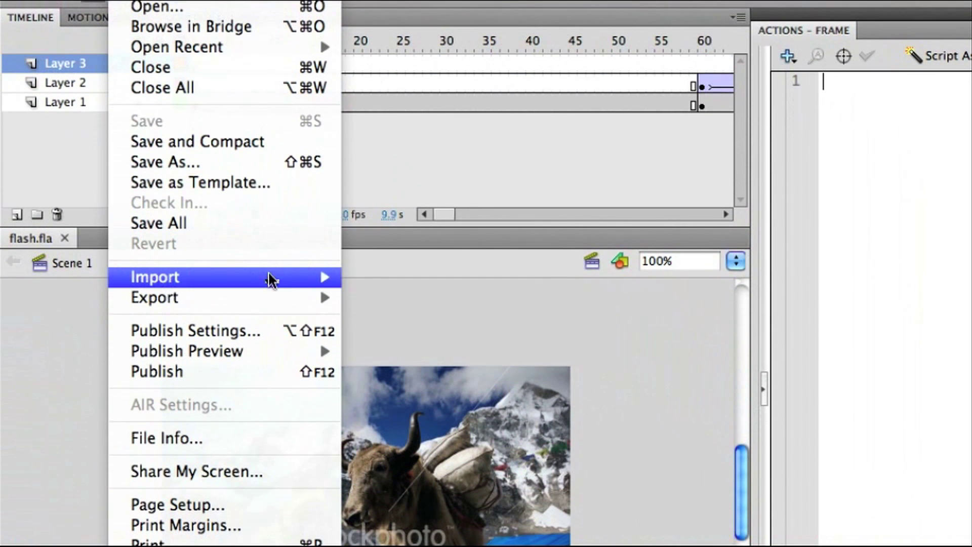
pyautogui.click(364, 295)
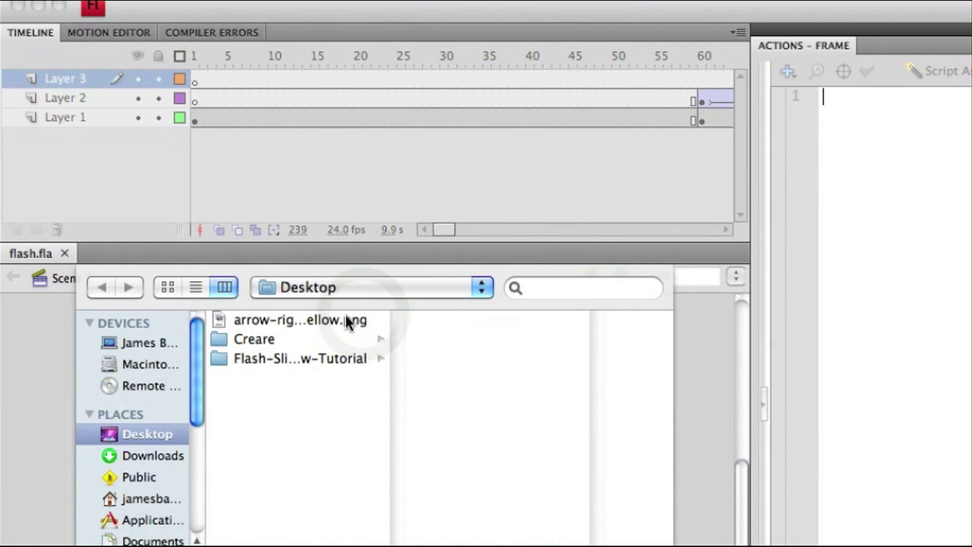
pyautogui.click(343, 332)
pyautogui.doubleClick(343, 332)
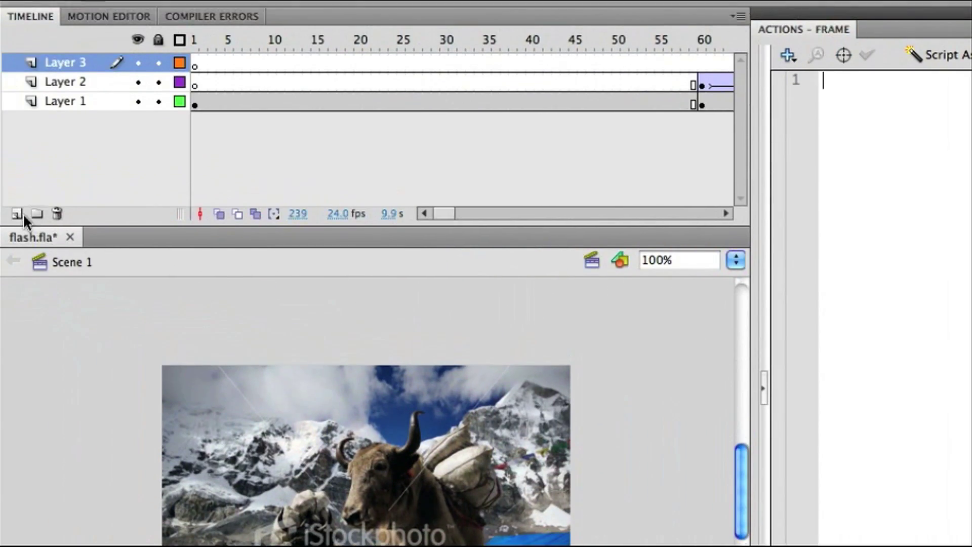
# Place the arrow on a new Layer 4, add a copy on the left, and flip it horizontally.
pyautogui.click(17, 250)
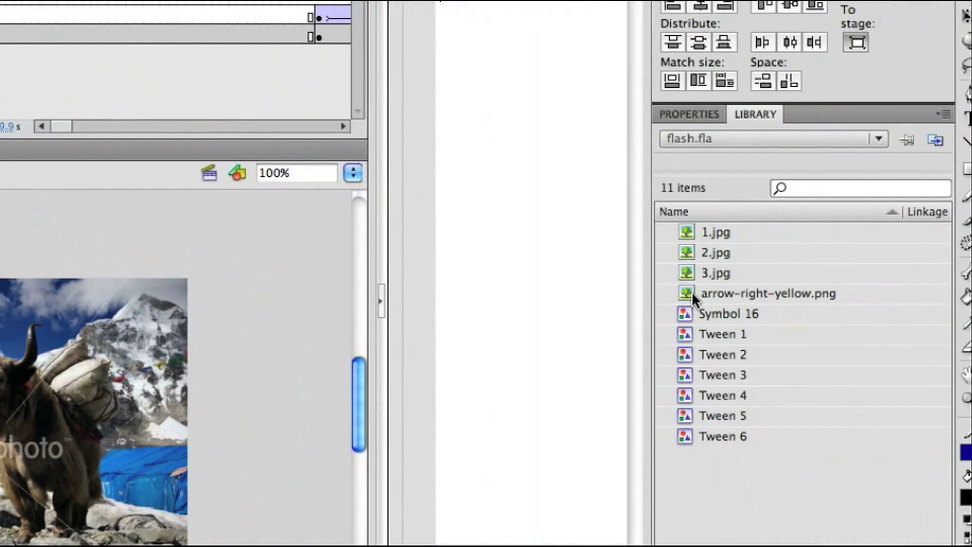
pyautogui.moveTo(688, 291); pyautogui.dragTo(242, 353)
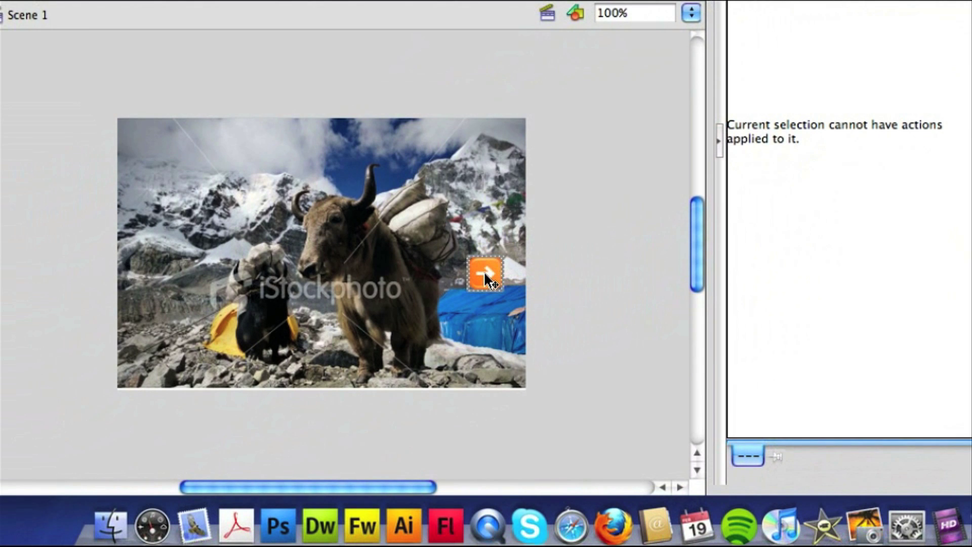
pyautogui.press('super+v')
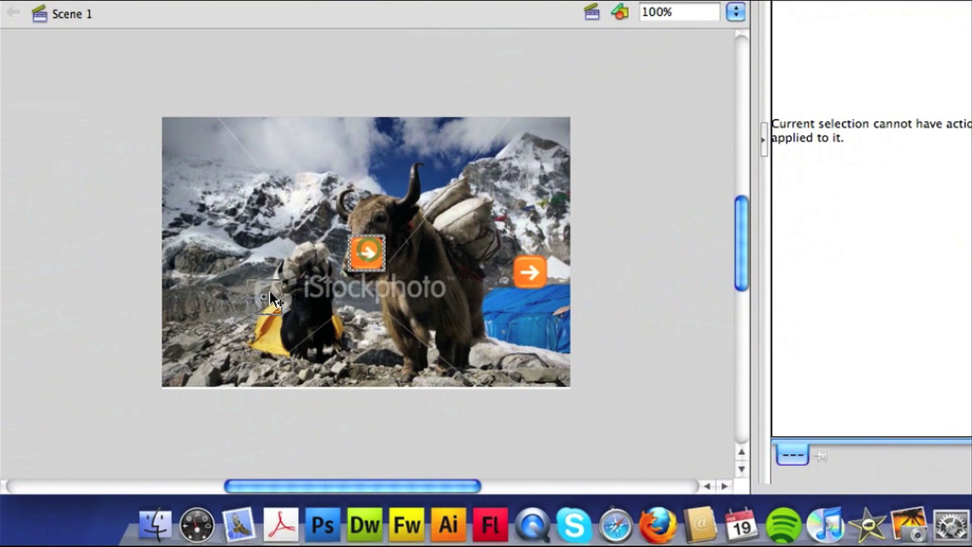
pyautogui.moveTo(330, 256); pyautogui.dragTo(207, 273)
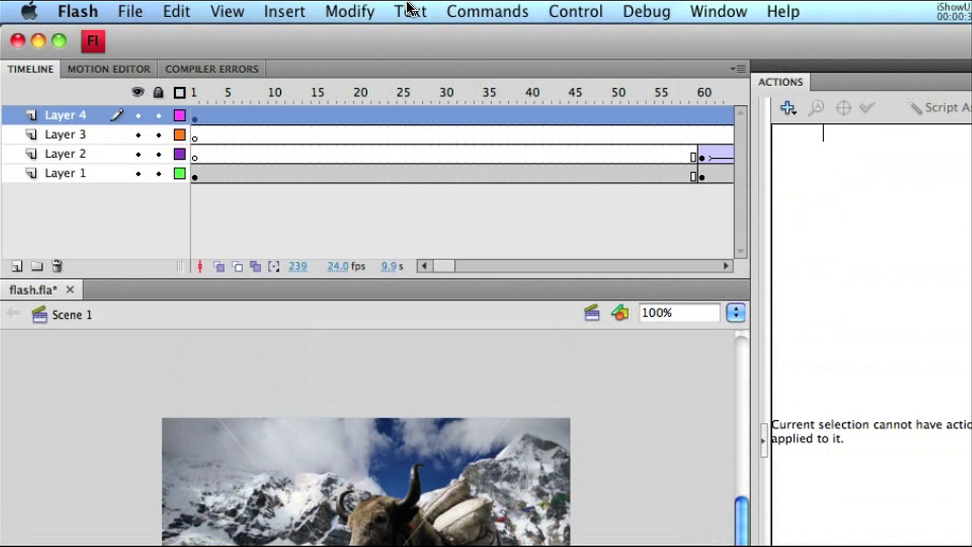
pyautogui.click(360, 11)
pyautogui.moveTo(442, 254)
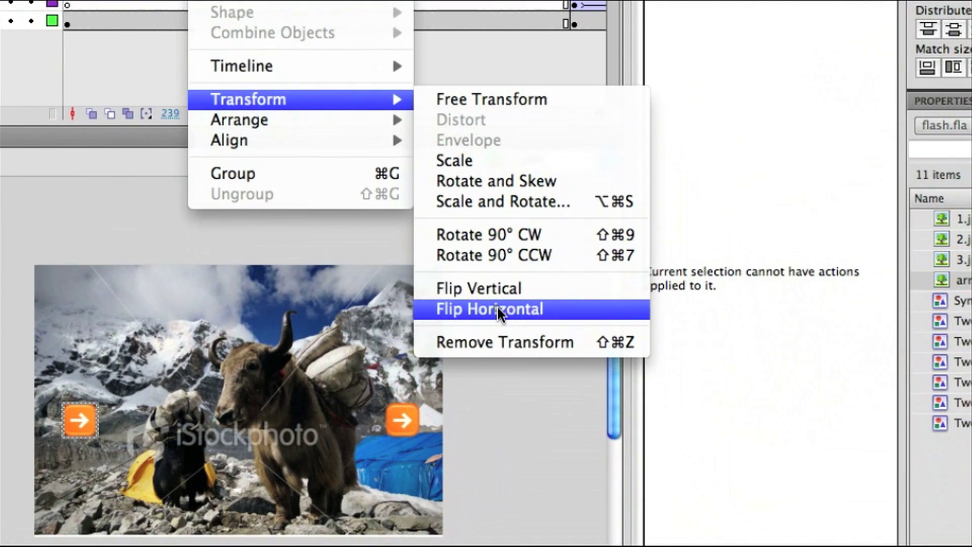
pyautogui.click(627, 462)
# Convert the right arrow into a Button symbol named 'Right'.
pyautogui.click(486, 384)
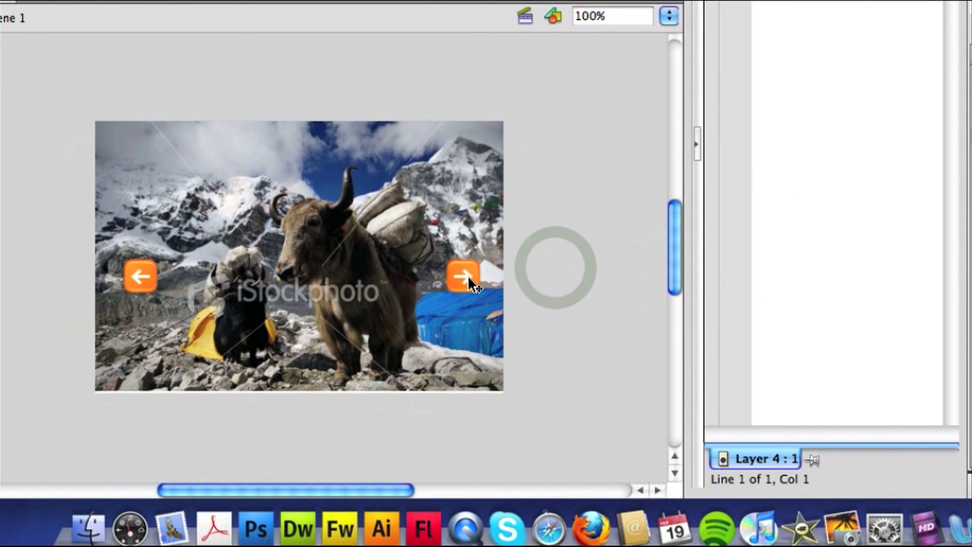
pyautogui.click(467, 275)
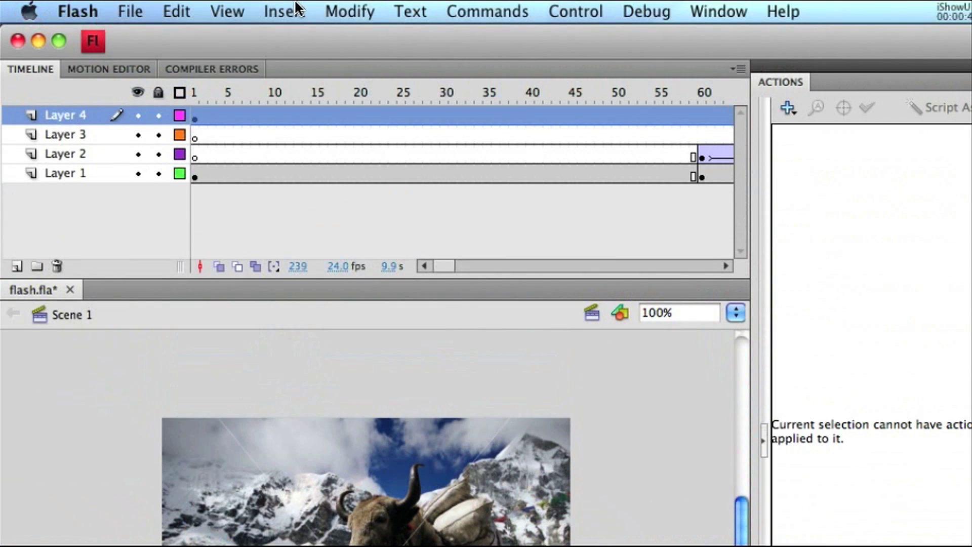
pyautogui.click(335, 9)
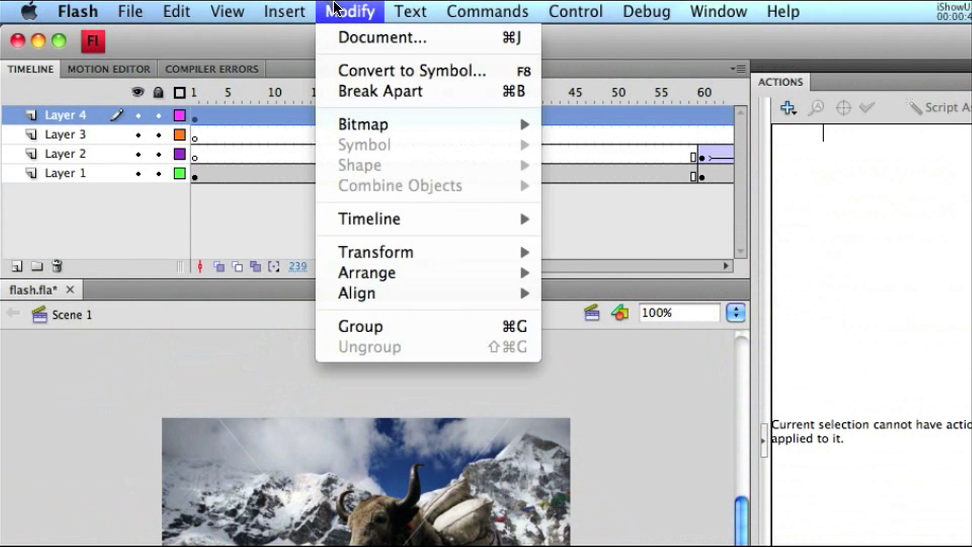
pyautogui.click(347, 70)
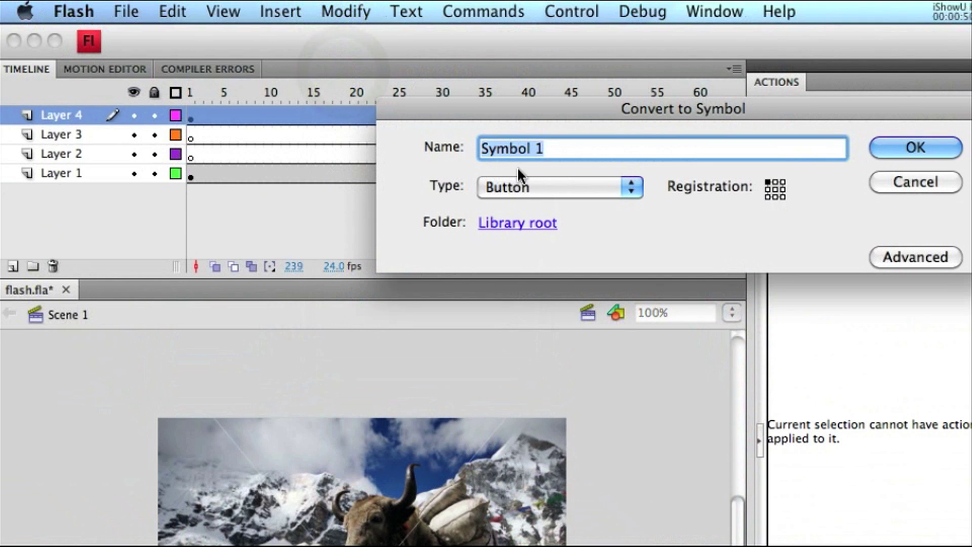
pyautogui.write('Right')
pyautogui.press('Return')
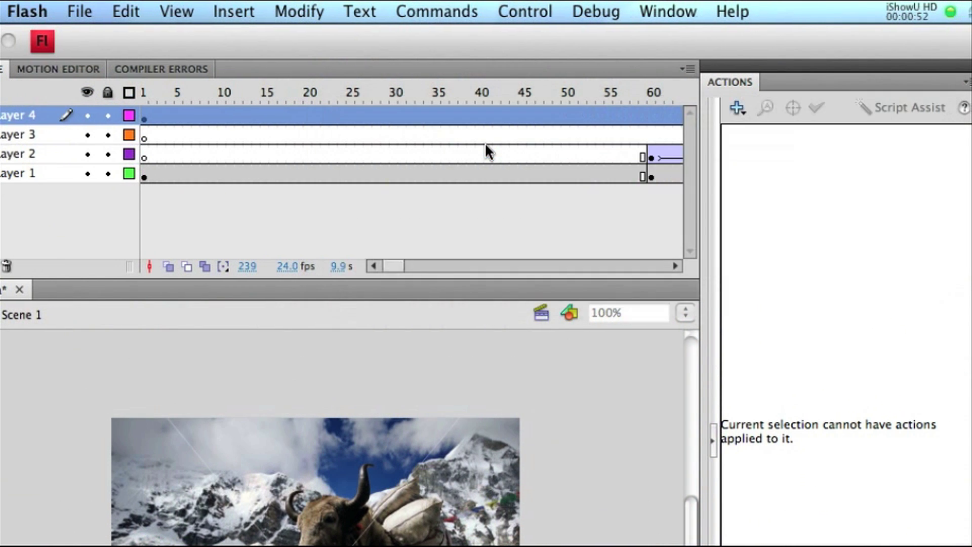
# Convert the left arrow into a Button symbol named 'Left'.
pyautogui.click(158, 546)
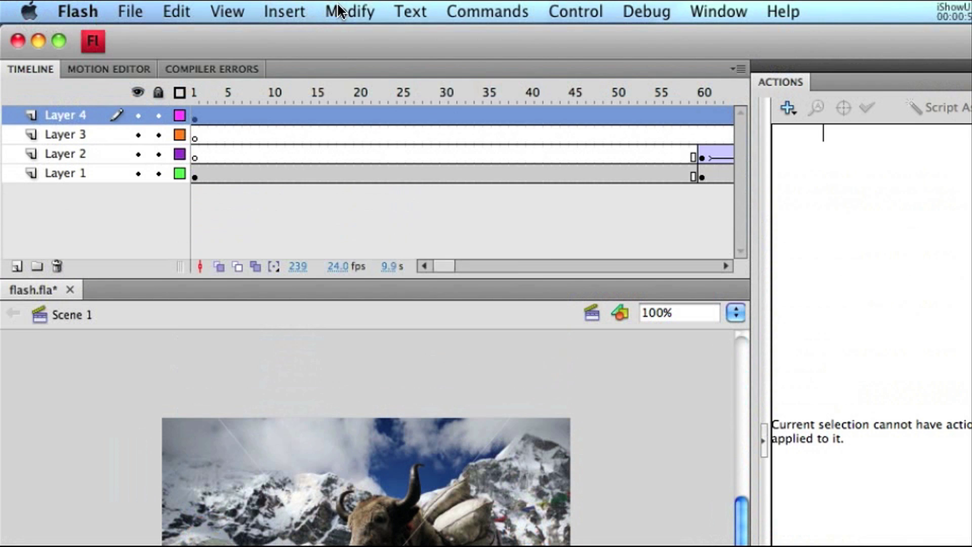
pyautogui.click(348, 11)
pyautogui.click(364, 75)
pyautogui.click(488, 178)
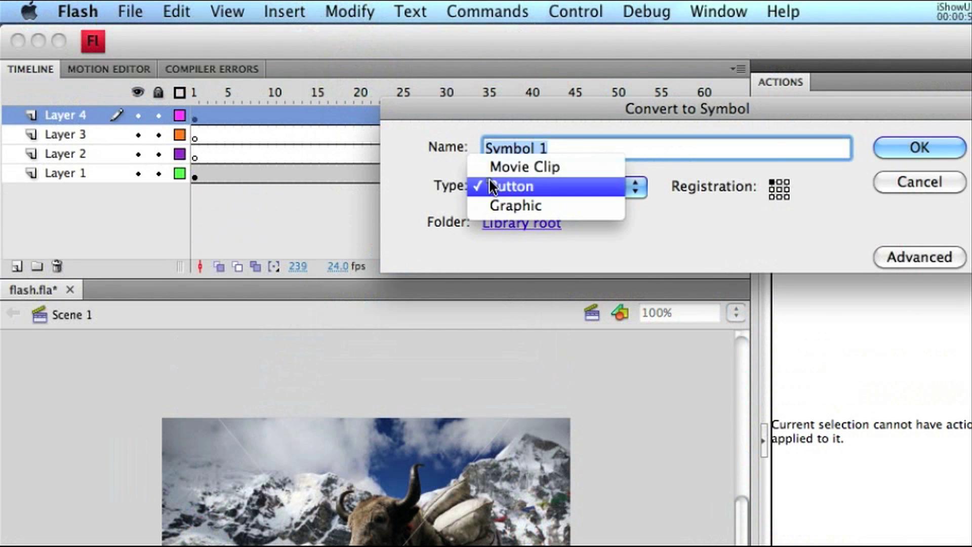
pyautogui.click(488, 177)
pyautogui.write('Left')
pyautogui.press('Return')
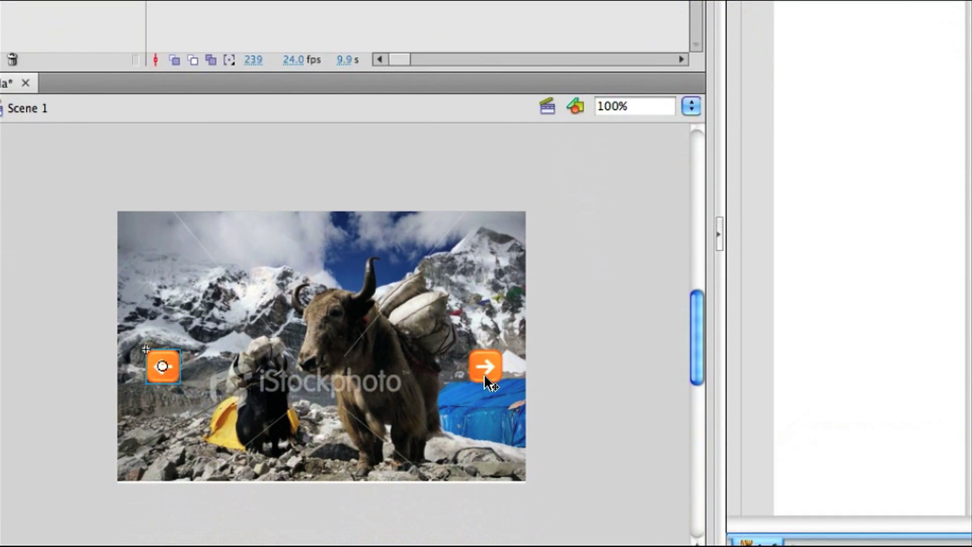
# Add an on (press) event handler to the Right button's script.
pyautogui.click(488, 301)
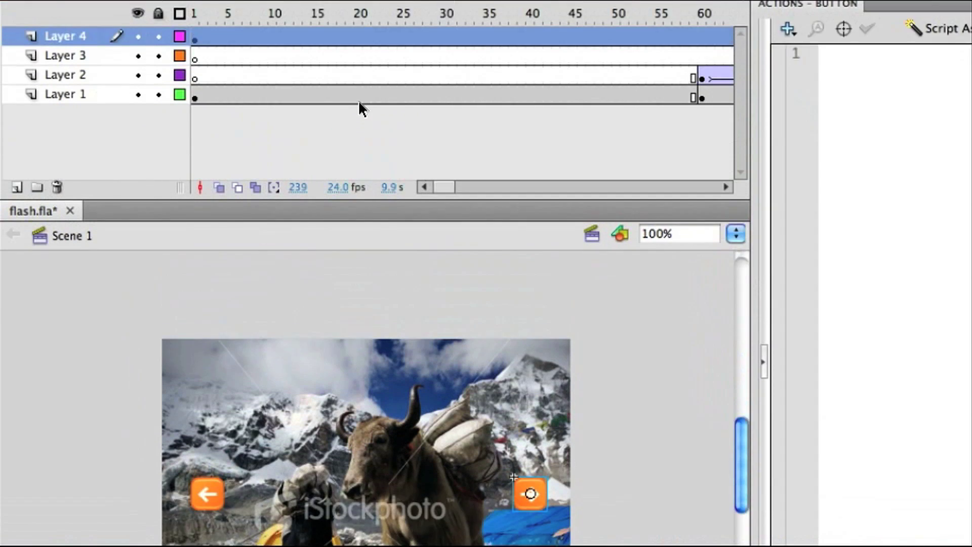
pyautogui.hscroll(3, 324, 0)
pyautogui.hscroll(-3, 324, 0)
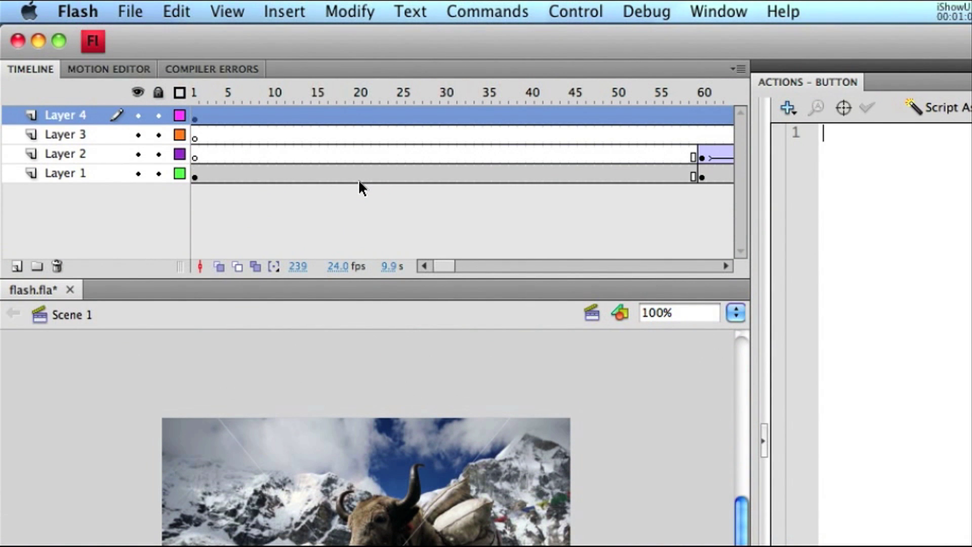
pyautogui.hscroll(5, 349, 162)
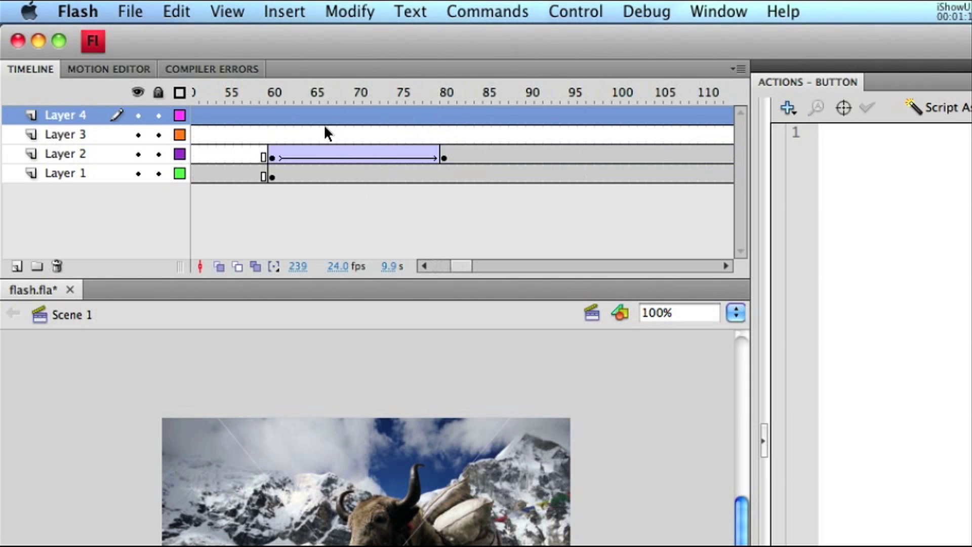
pyautogui.hscroll(-5, 324, 124)
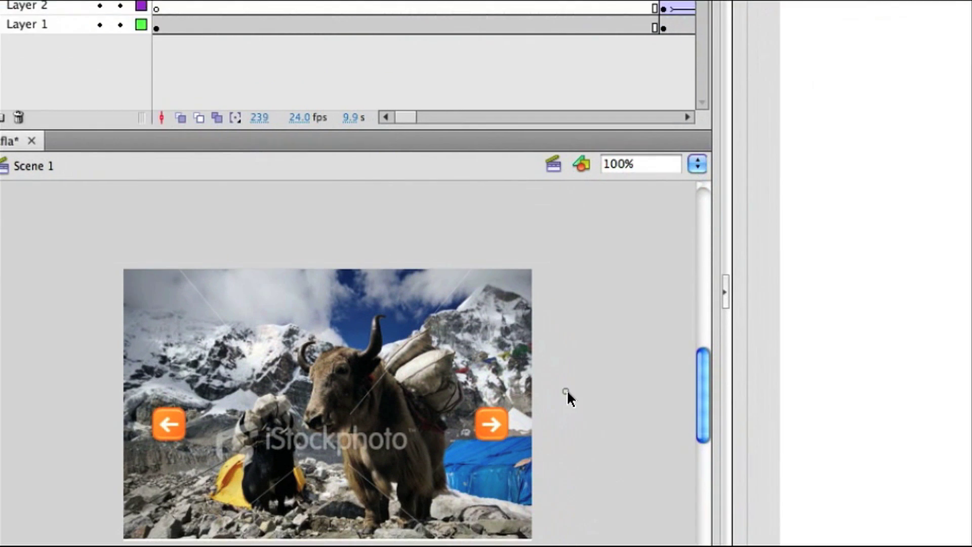
pyautogui.click(491, 424)
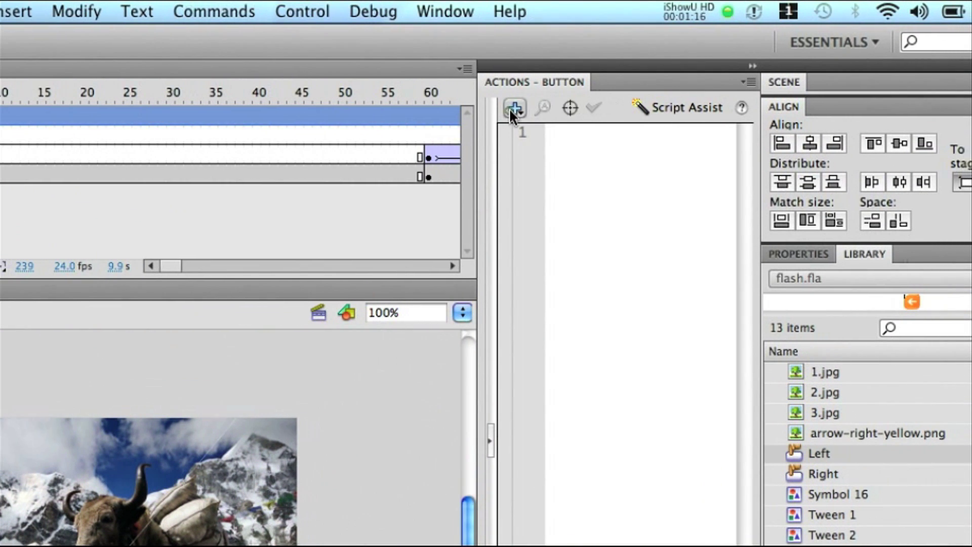
pyautogui.click(557, 43)
pyautogui.moveTo(576, 60)
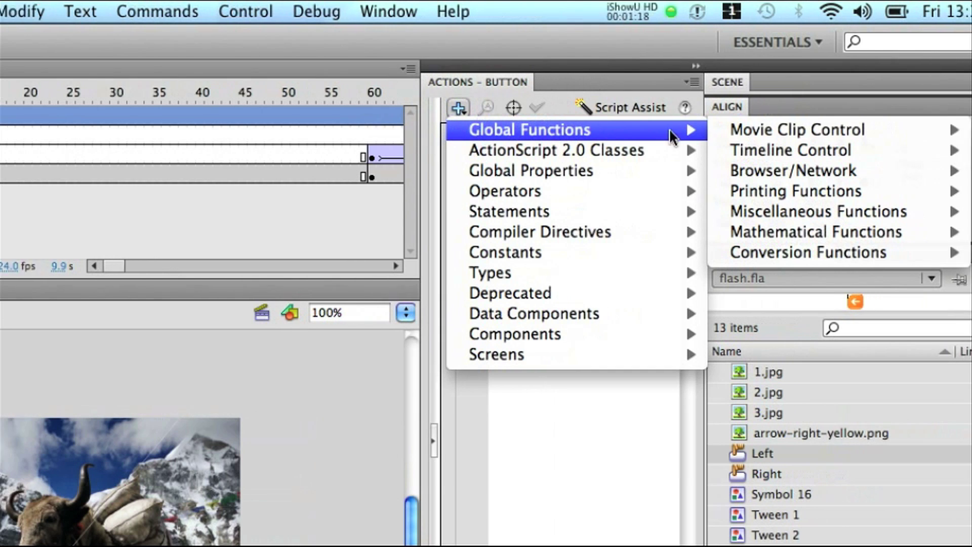
pyautogui.moveTo(745, 132)
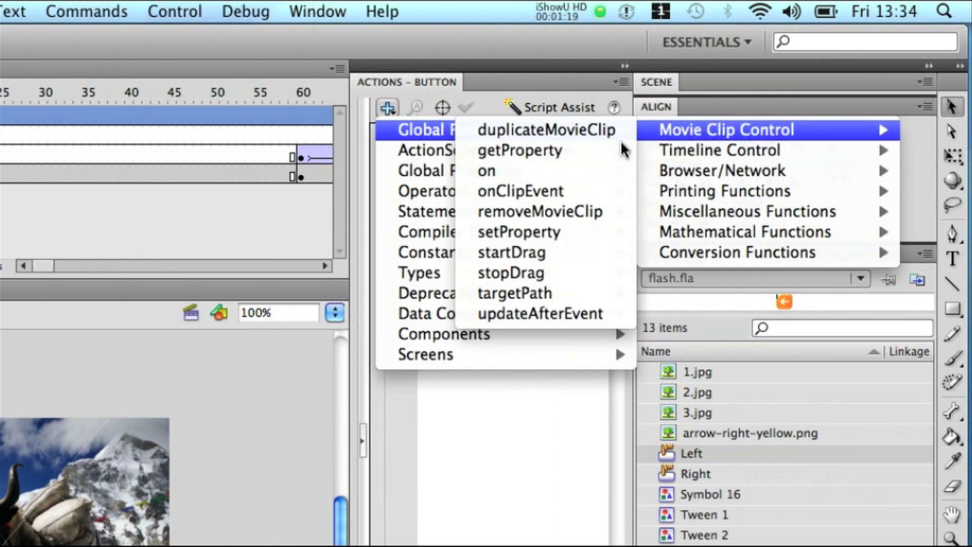
pyautogui.click(557, 169)
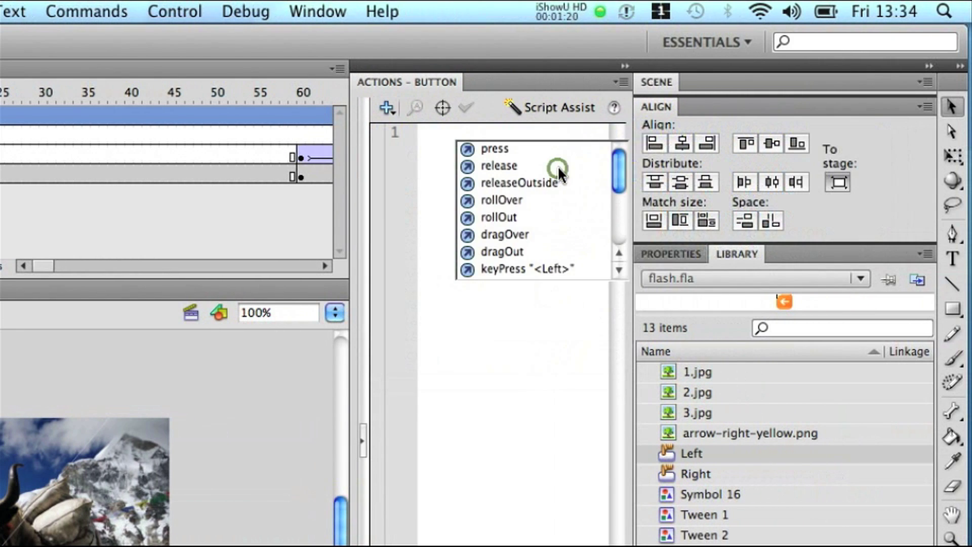
pyautogui.doubleClick(500, 151)
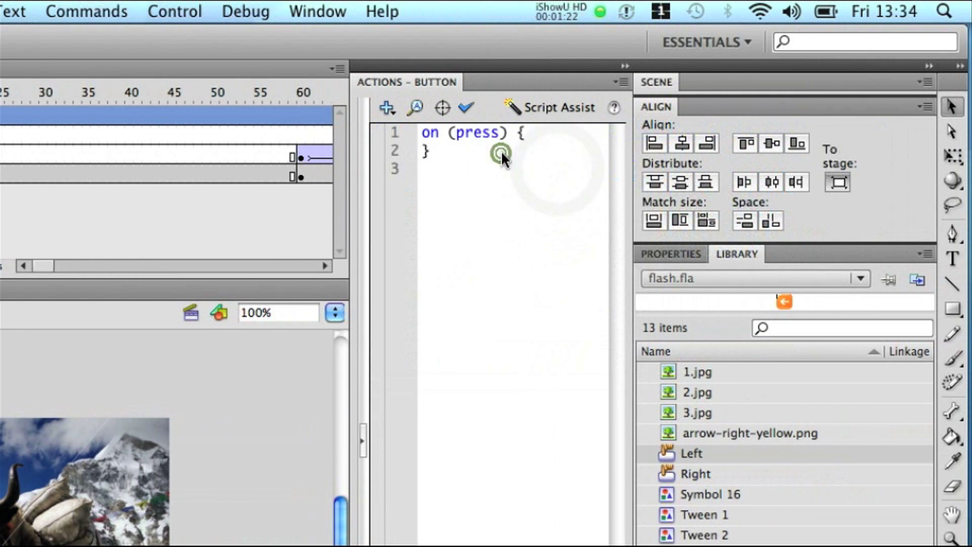
pyautogui.click(557, 134)
# Insert gotoAndPlay(80) into the press handler and copy the whole script.
pyautogui.click(387, 108)
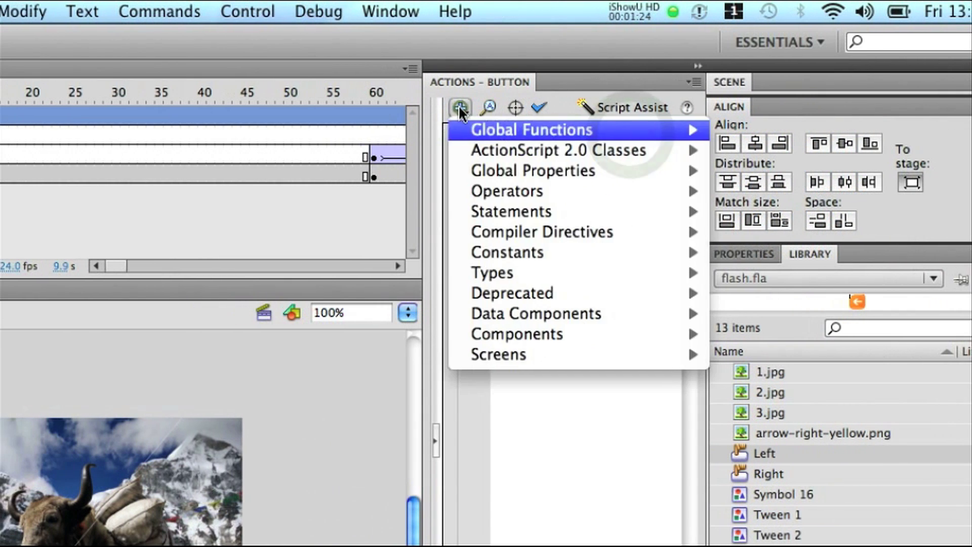
pyautogui.moveTo(458, 130)
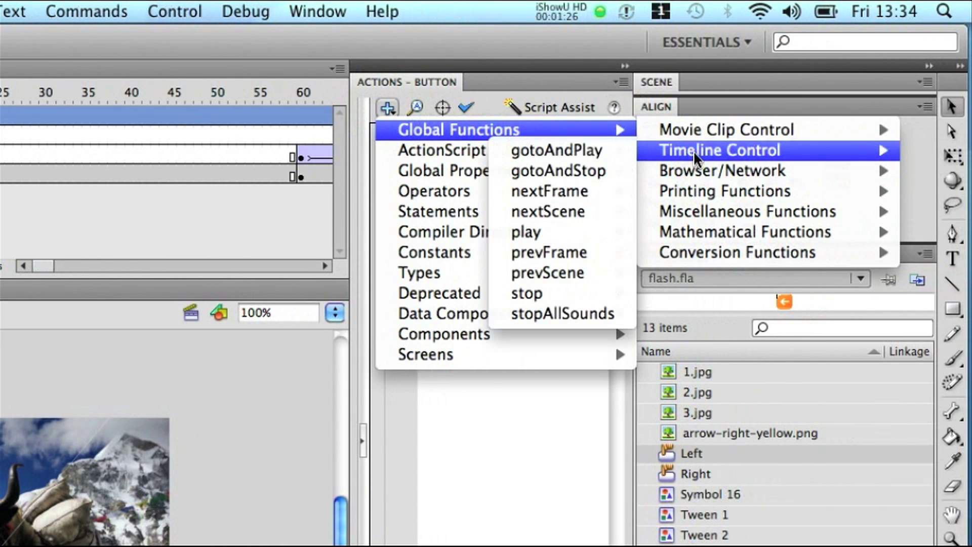
pyautogui.click(597, 153)
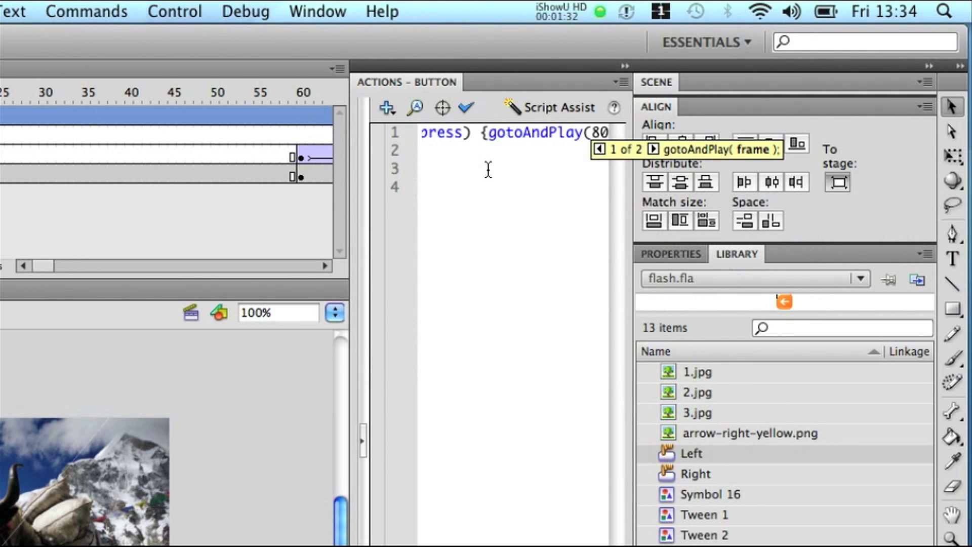
pyautogui.moveTo(465, 169); pyautogui.dragTo(389, 110)
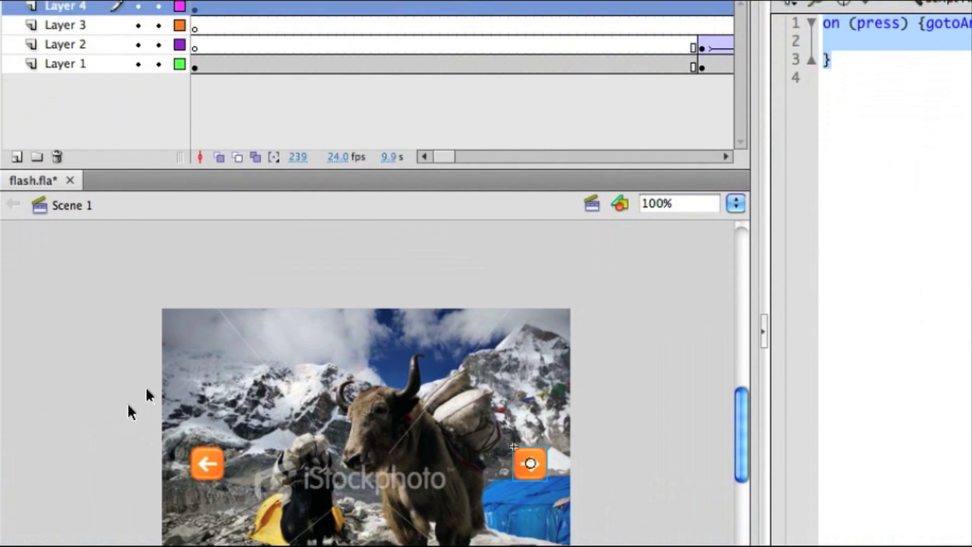
# Paste the press script onto the Left button and set it to gotoAndPlay(160).
pyautogui.click(0, 524)
pyautogui.click(207, 373)
pyautogui.click(713, 120)
pyautogui.press('cmd+v')
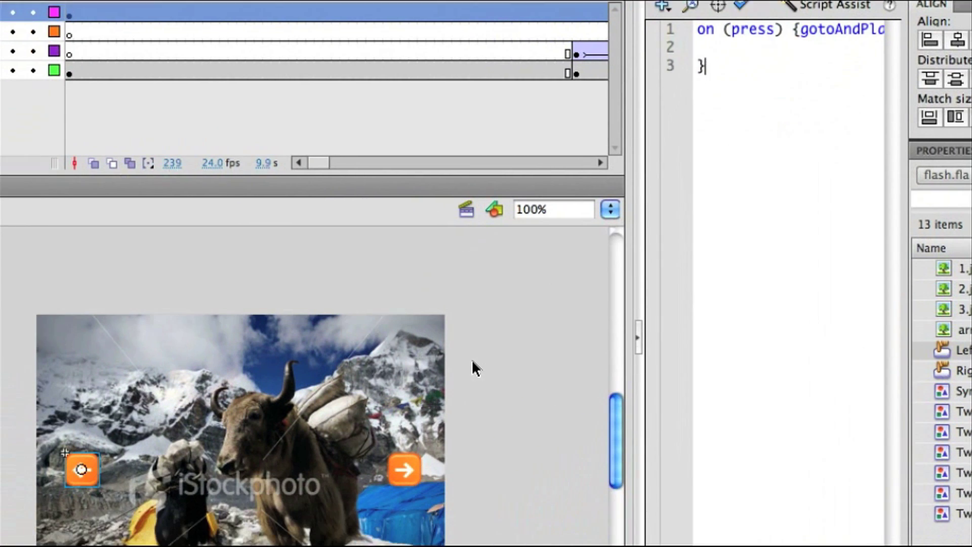
pyautogui.click(280, 464)
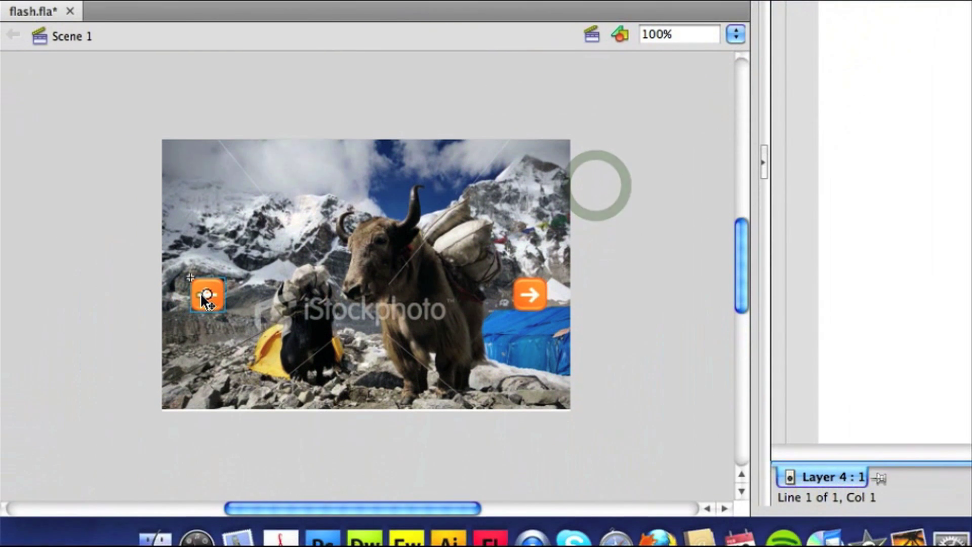
pyautogui.click(202, 329)
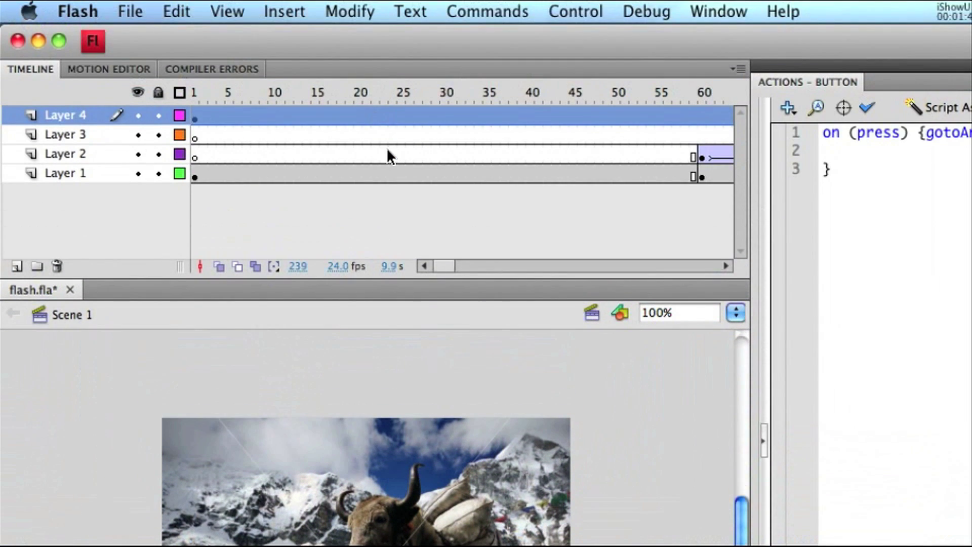
pyautogui.hscroll(15, 387, 16)
pyautogui.hscroll(-3, 387, 151)
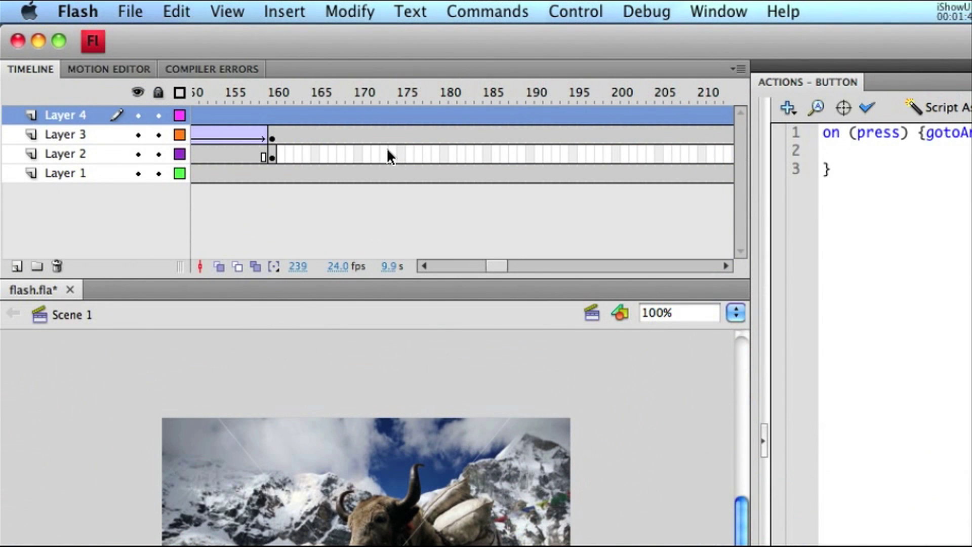
pyautogui.hscroll(-12, 386, 151)
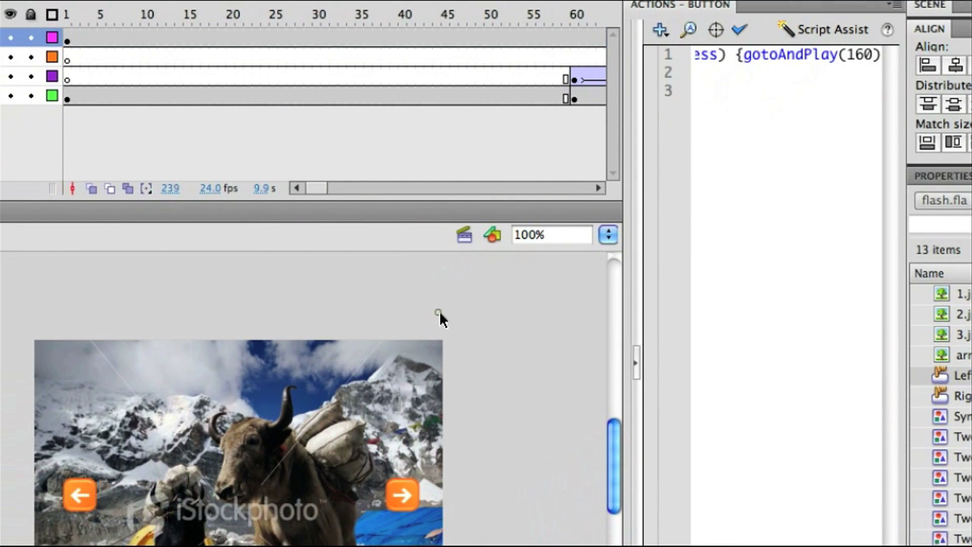
pyautogui.click(439, 310)
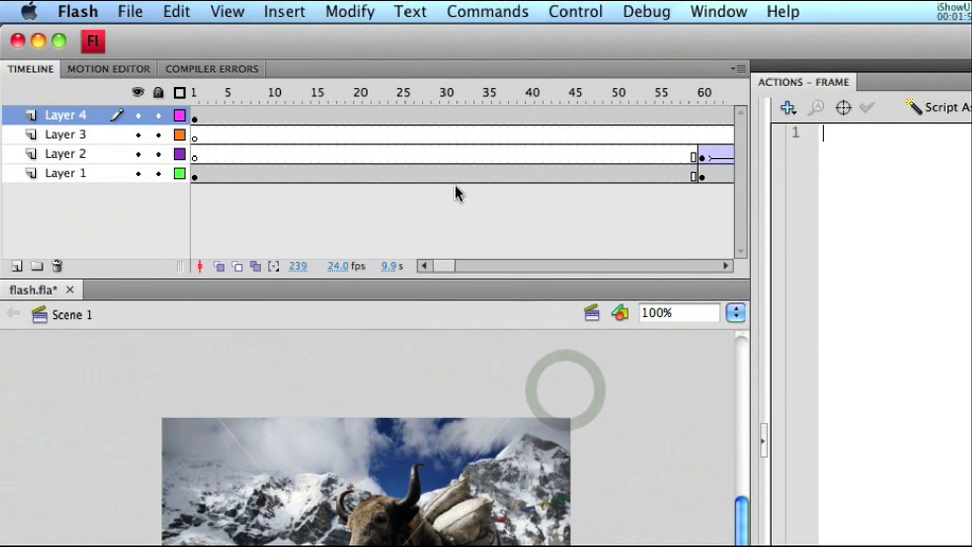
# Insert a keyframe at frame 80 on Layer 4.
pyautogui.hscroll(5, 326, 106)
pyautogui.click(547, 121)
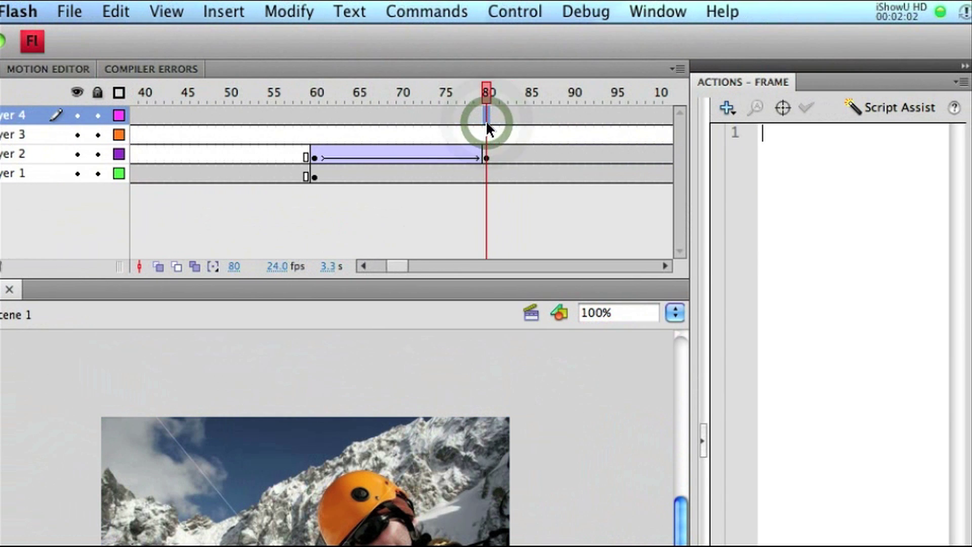
pyautogui.rightClick(485, 120)
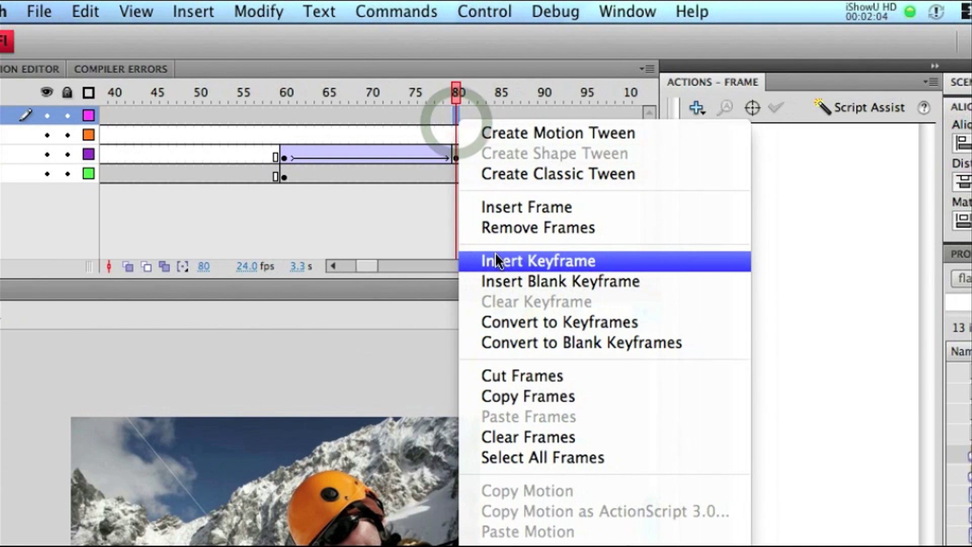
pyautogui.click(495, 260)
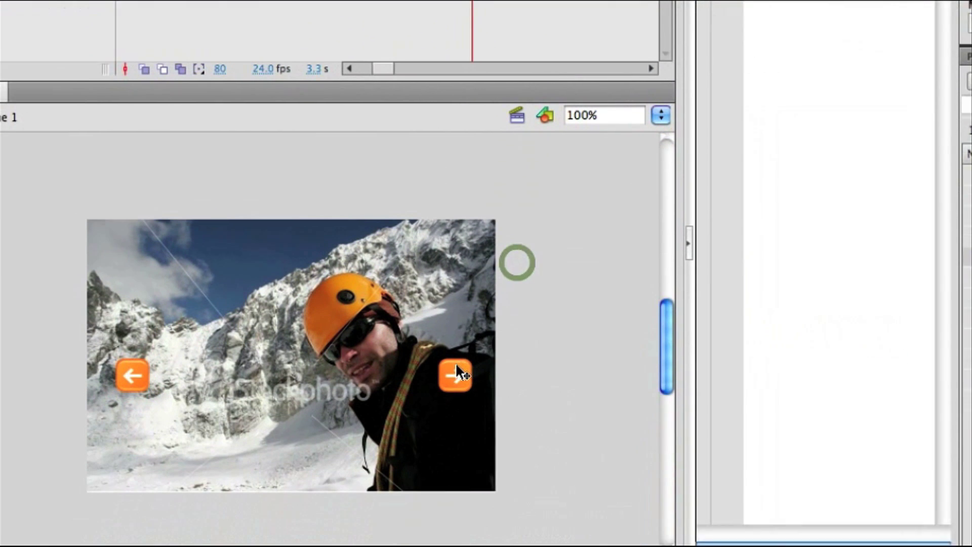
# At frame 80, set the right arrow to gotoAndPlay(160) and the left to gotoAndPlay(1).
pyautogui.click(441, 468)
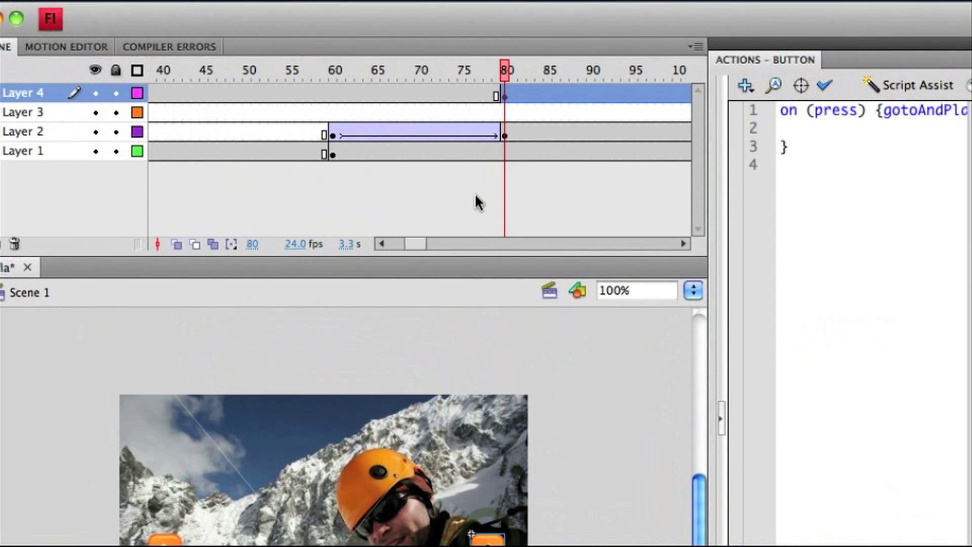
pyautogui.hscroll(10, 475, 195)
pyautogui.hscroll(-10, 475, 195)
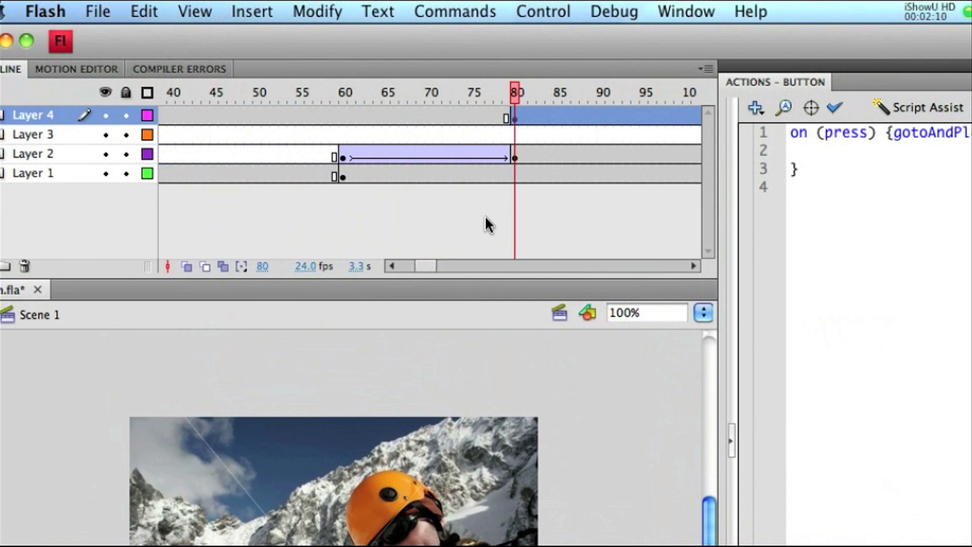
pyautogui.hscroll(3, 485, 215)
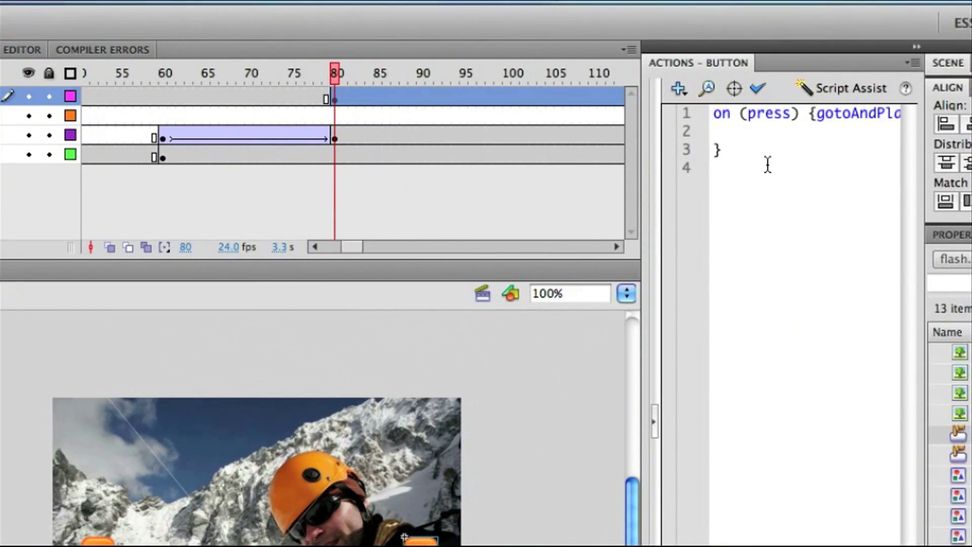
pyautogui.click(844, 181)
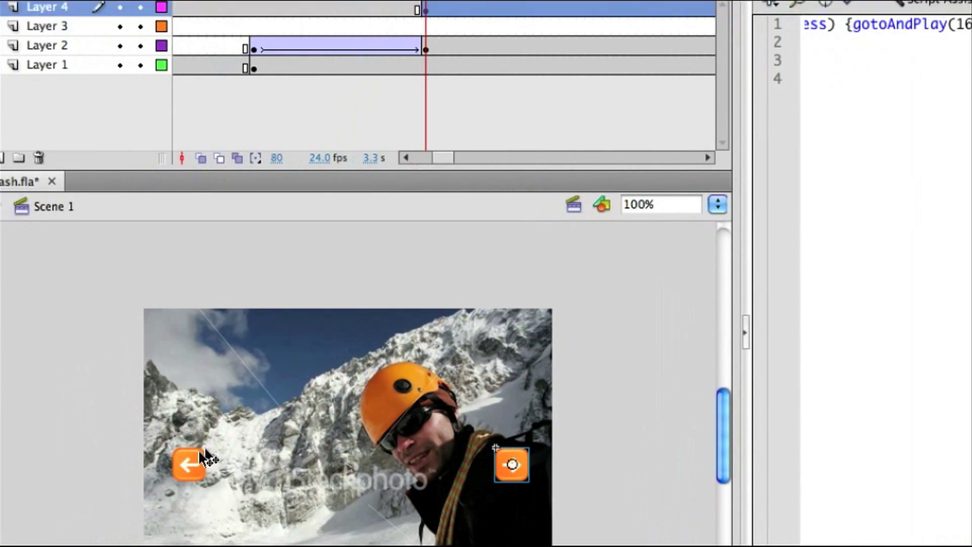
pyautogui.click(187, 460)
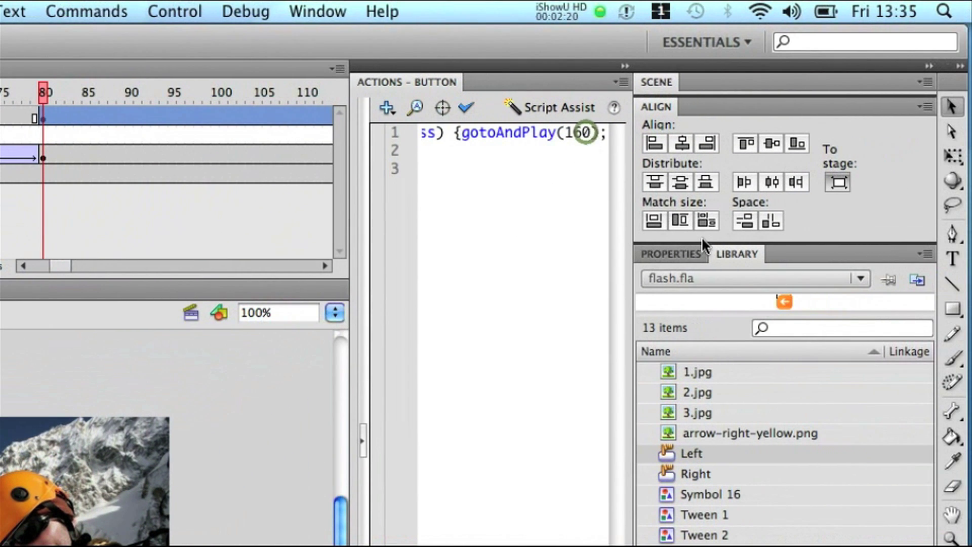
pyautogui.press('BackSpace')
pyautogui.press('BackSpace')
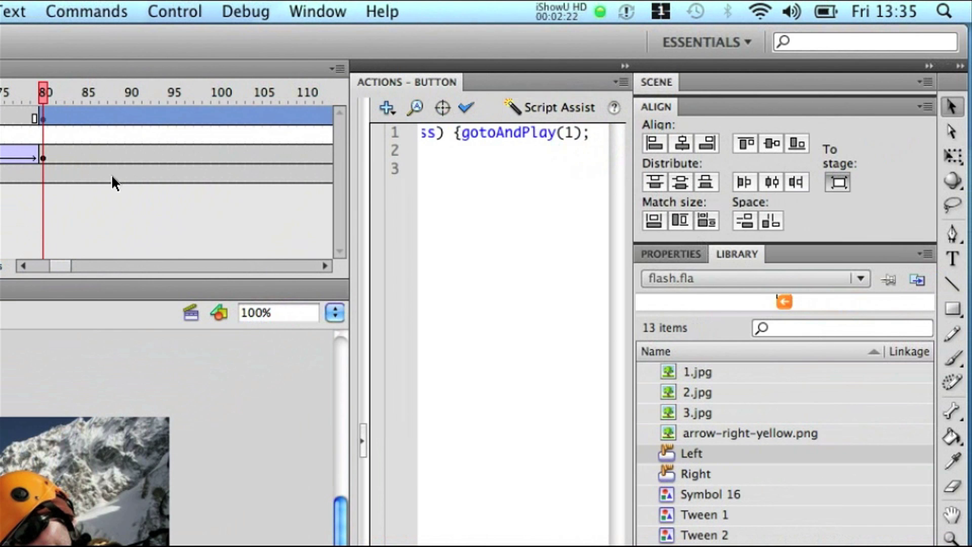
# Insert a keyframe at frame 160 on Layer 4.
pyautogui.hscroll(10, 87, 191)
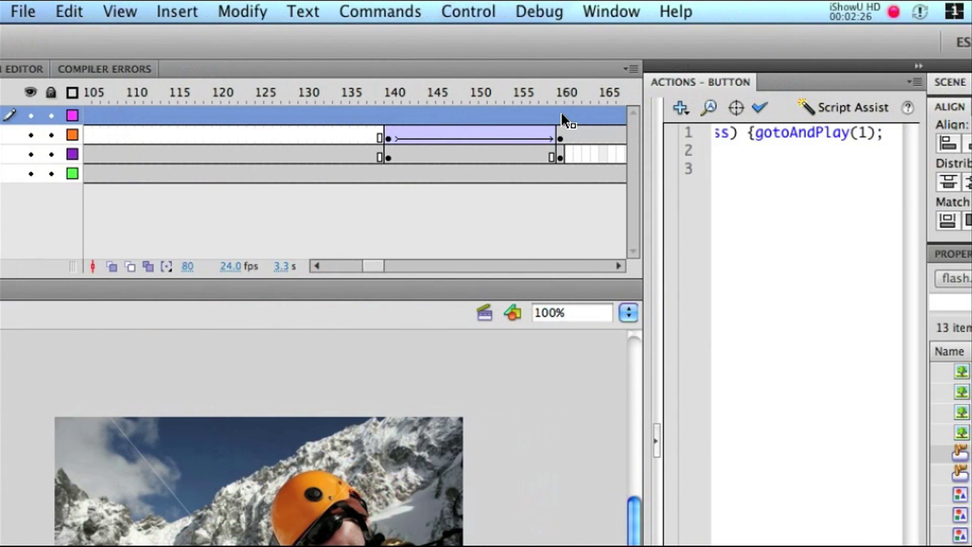
pyautogui.click(655, 115)
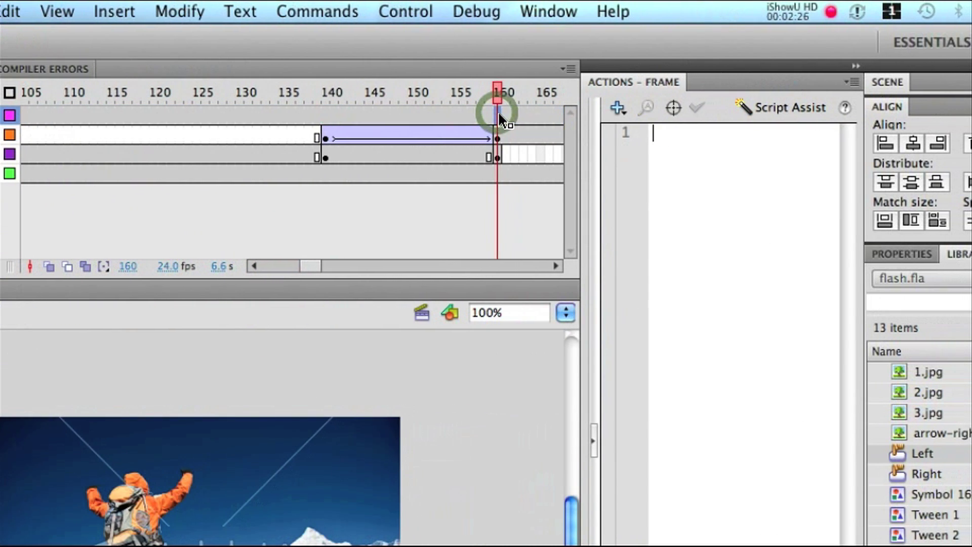
pyautogui.rightClick(500, 118)
pyautogui.click(541, 251)
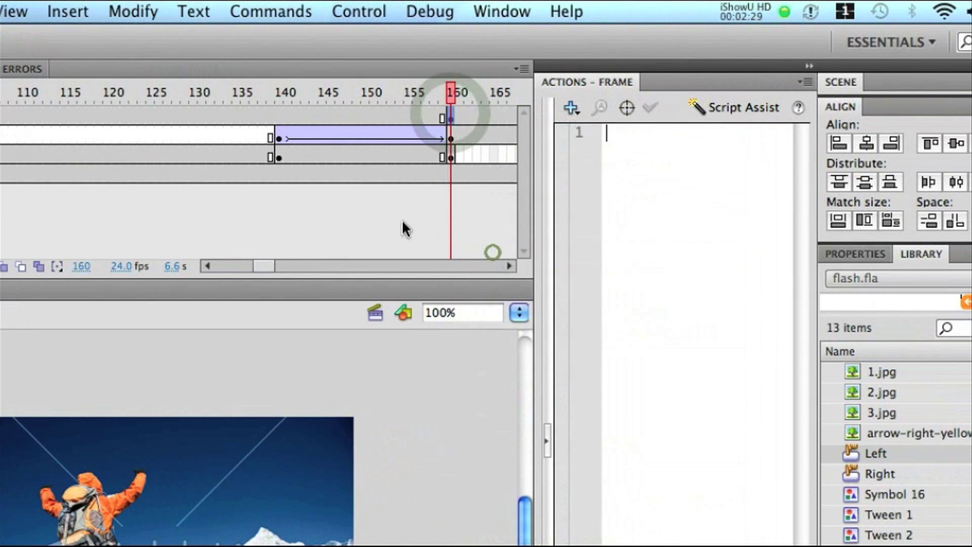
# At frame 160, set the right arrow to gotoAndPlay(1) and the left to gotoAndPlay(80).
pyautogui.hscroll(8, 281, 213)
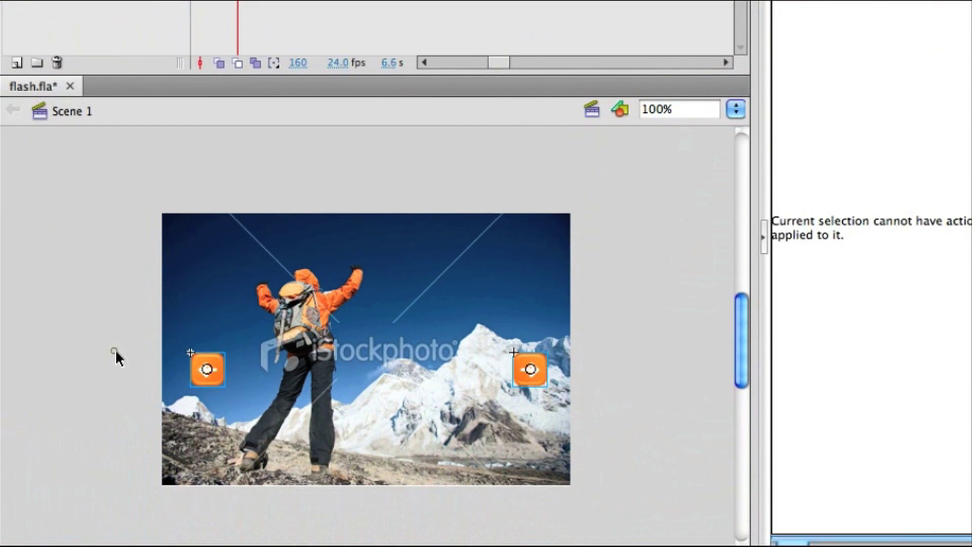
pyautogui.click(529, 297)
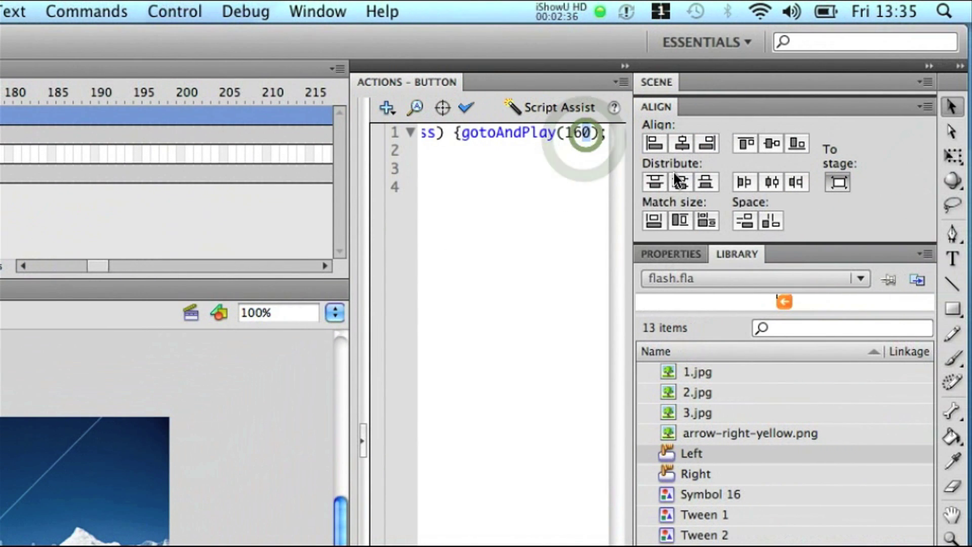
pyautogui.press('BackSpace')
pyautogui.press('BackSpace')
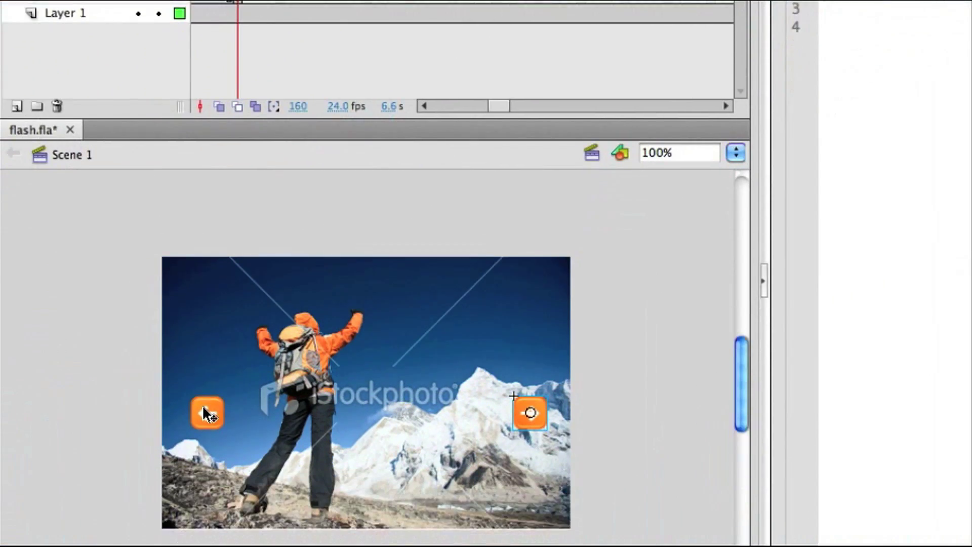
pyautogui.click(206, 412)
pyautogui.hscroll(3, 632, 170)
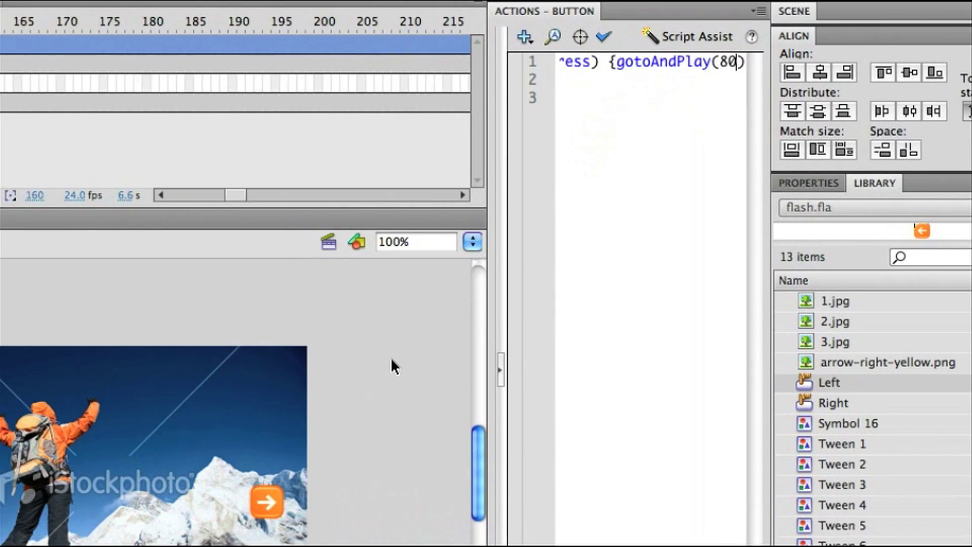
pyautogui.click(251, 428)
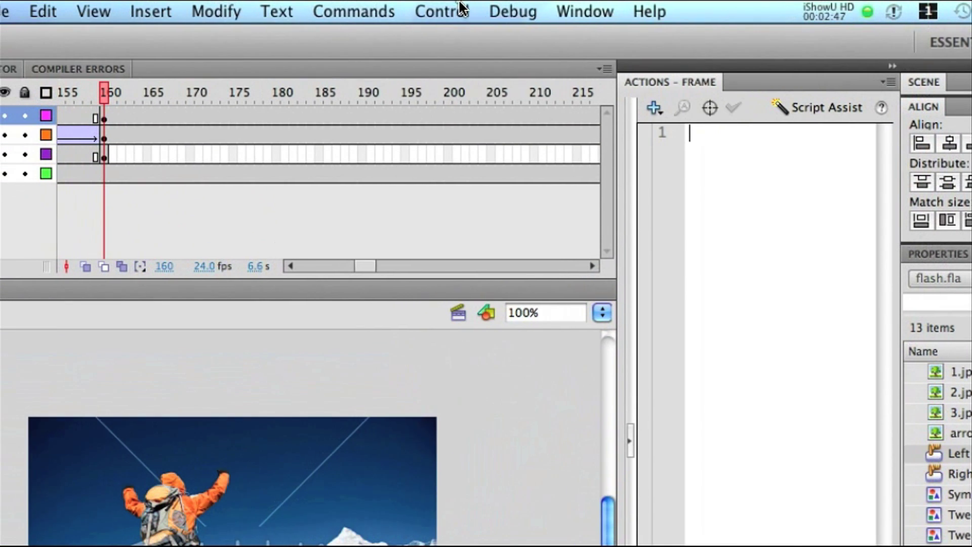
# Run the slideshow with Control > Test Movie.
pyautogui.click(458, 9)
pyautogui.moveTo(407, 7)
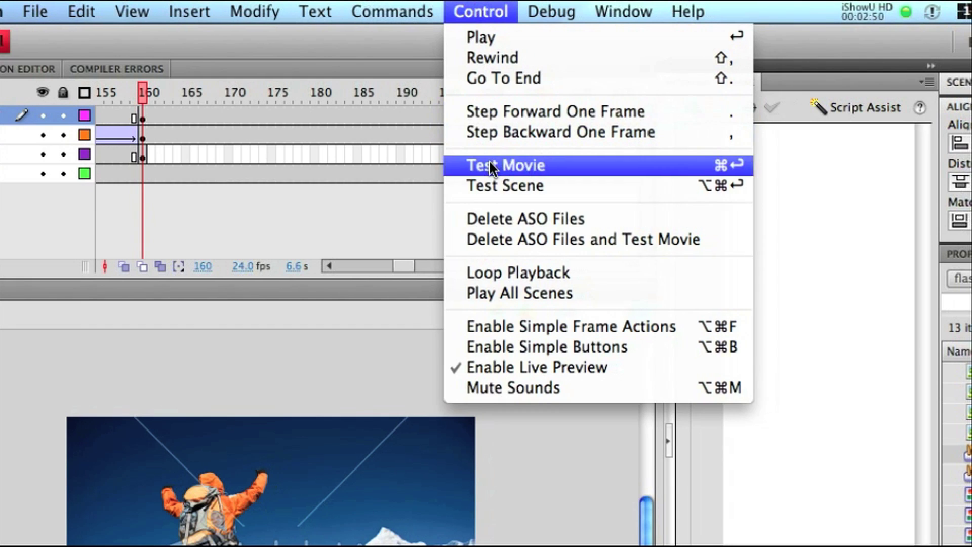
pyautogui.click(489, 163)
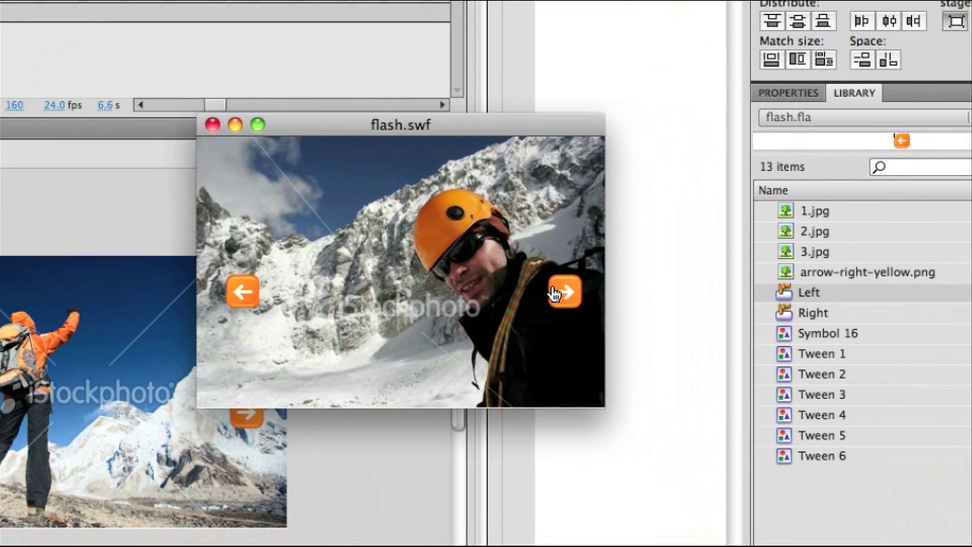
# Step forward with the right arrow and back with the left arrow through the photos.
pyautogui.click(556, 293)
pyautogui.click(555, 293)
pyautogui.click(555, 293)
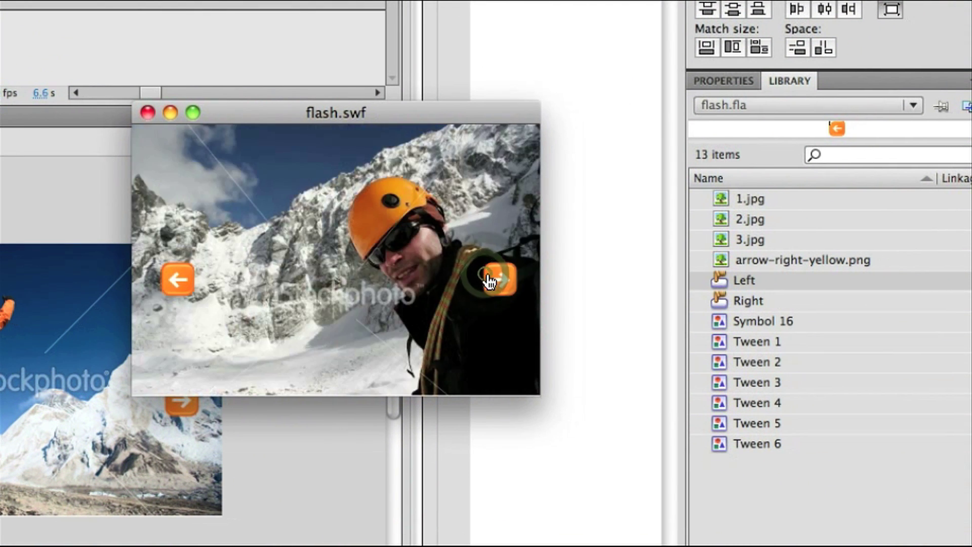
pyautogui.click(489, 280)
pyautogui.click(181, 281)
pyautogui.click(182, 281)
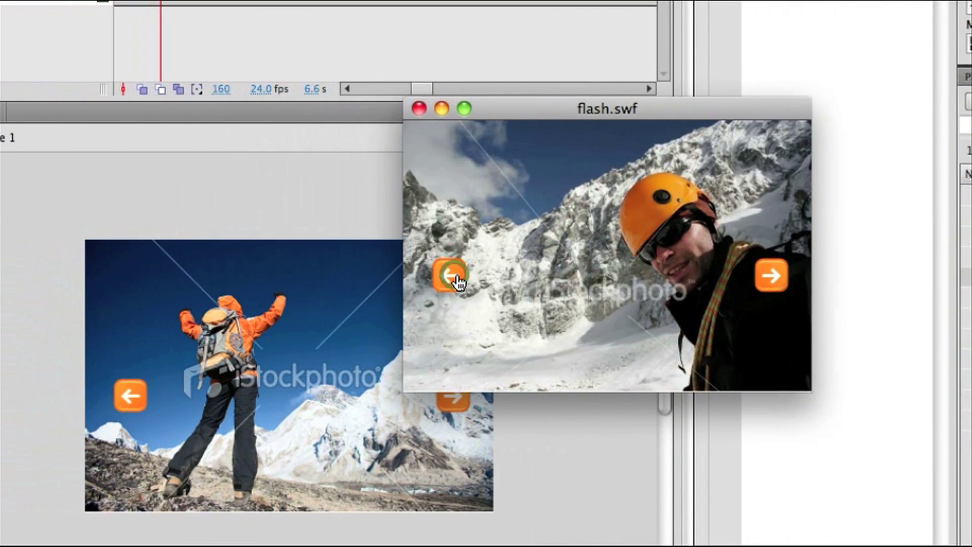
pyautogui.click(458, 279)
pyautogui.click(458, 279)
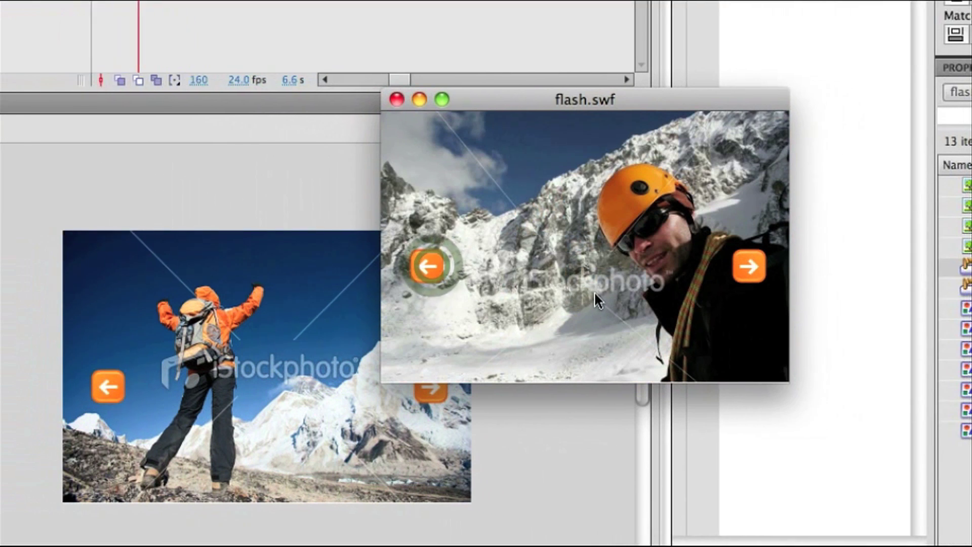